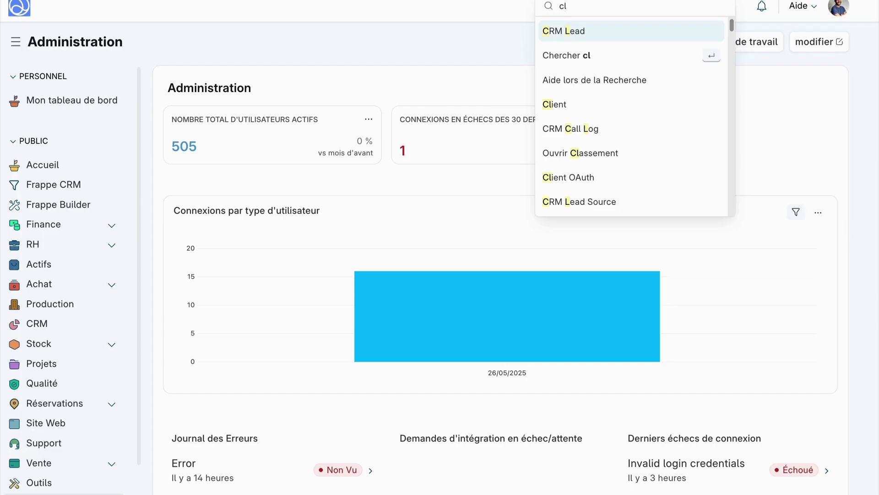
# Step: Search for 'client' and open the Client list from the results
pyautogui.write('ient')
pyautogui.click(633, 31)
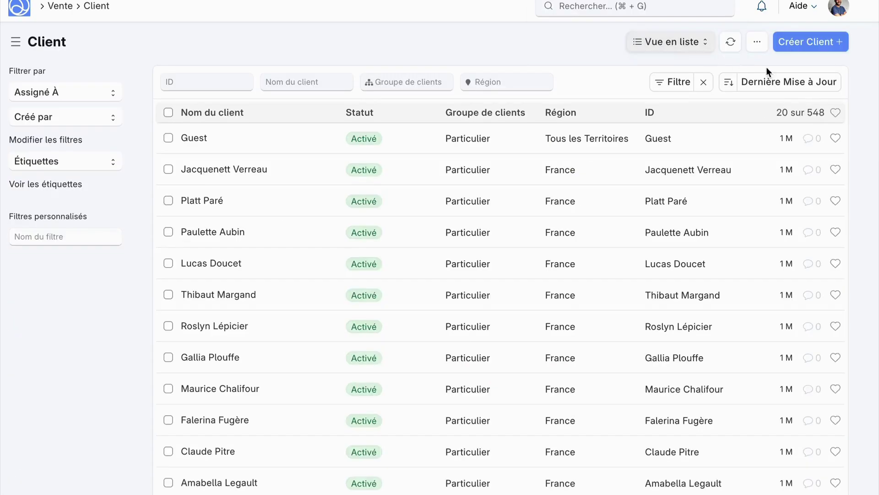
# Step: Start a new client in the full form, named Entreprise ABC
pyautogui.click(797, 37)
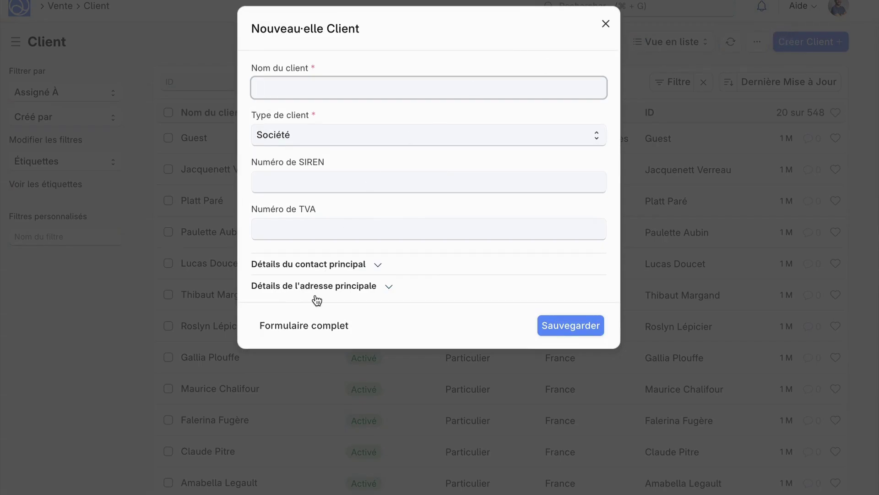
pyautogui.click(303, 325)
pyautogui.write('Entrep')
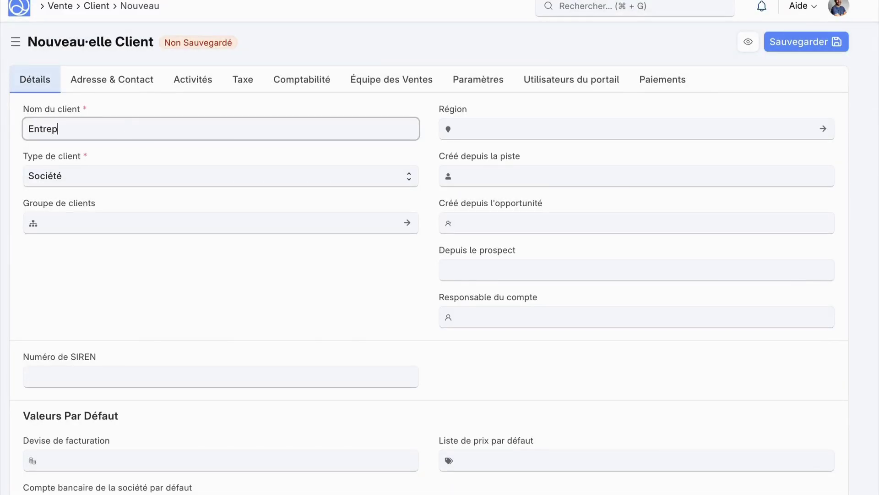
pyautogui.write('rise ABC')
# Step: Set client group to Commercial and region to France, then save the client
pyautogui.click(118, 226)
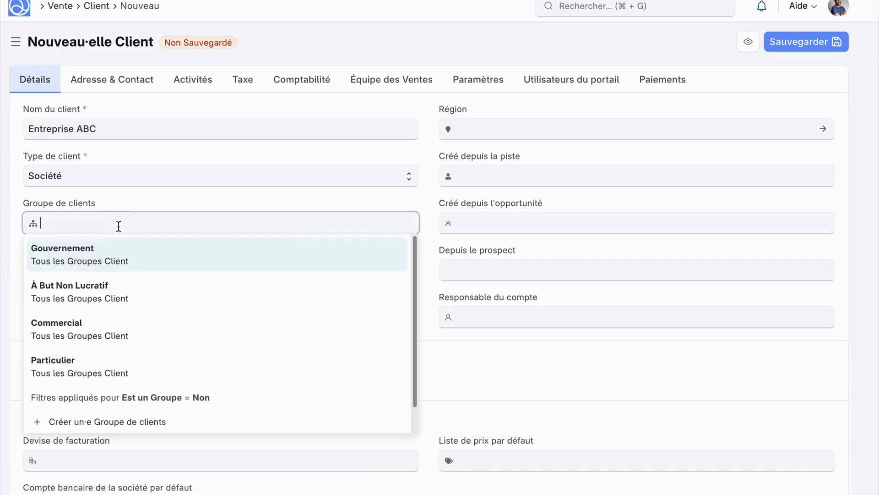
pyautogui.click(108, 321)
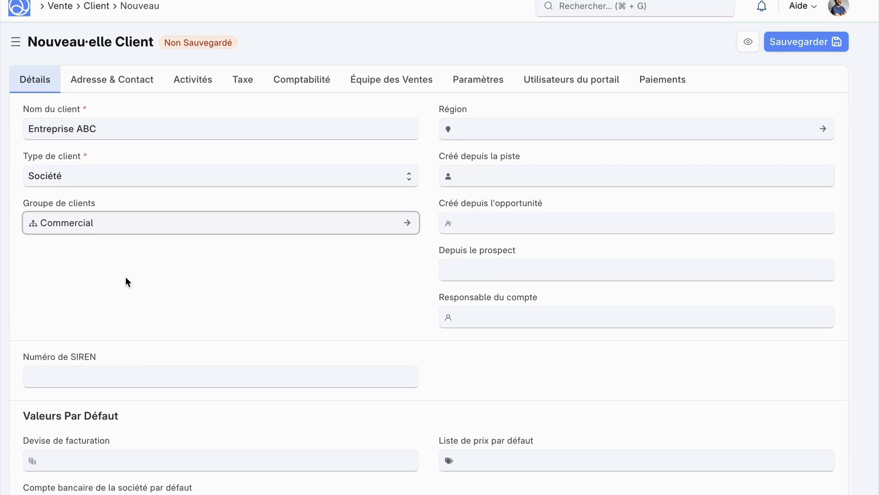
pyautogui.click(430, 147)
pyautogui.click(495, 135)
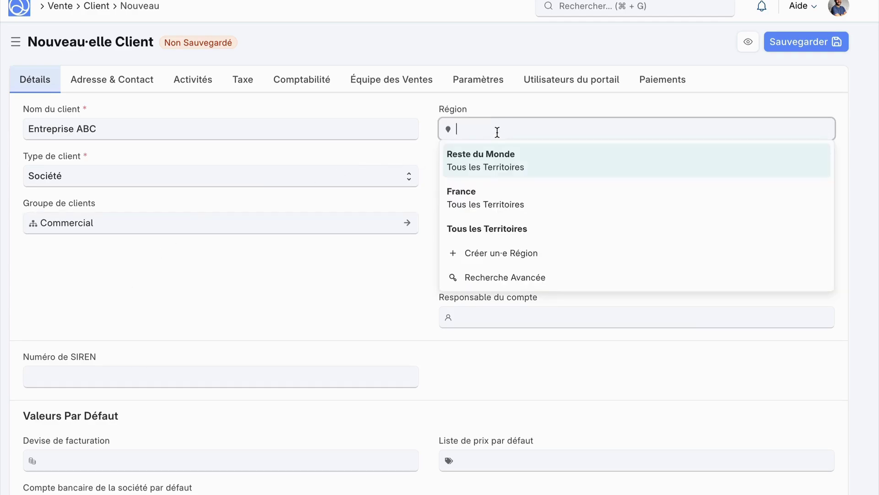
pyautogui.click(476, 191)
pyautogui.scroll(-2, 141, 312)
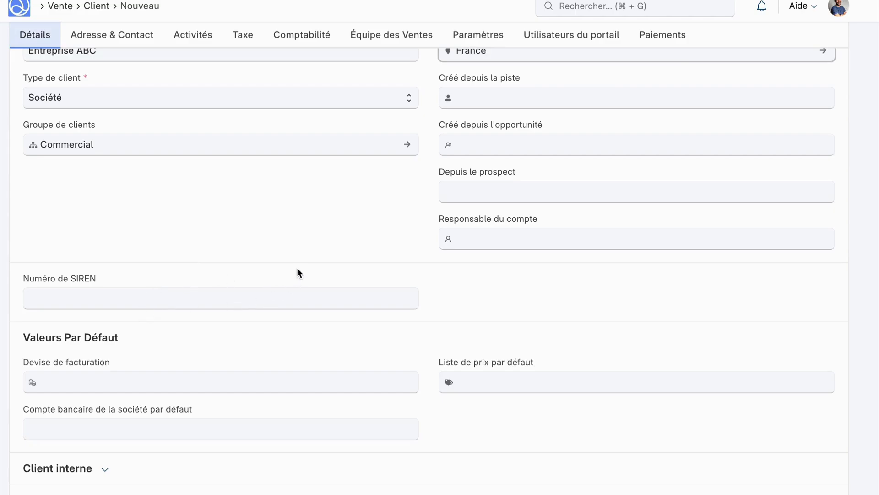
pyautogui.scroll(-1, 298, 273)
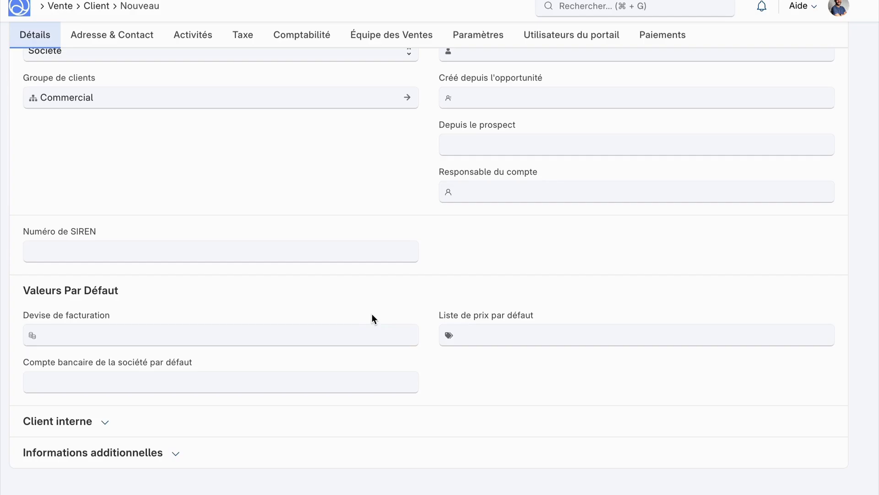
pyautogui.scroll(3, 504, 229)
pyautogui.click(794, 40)
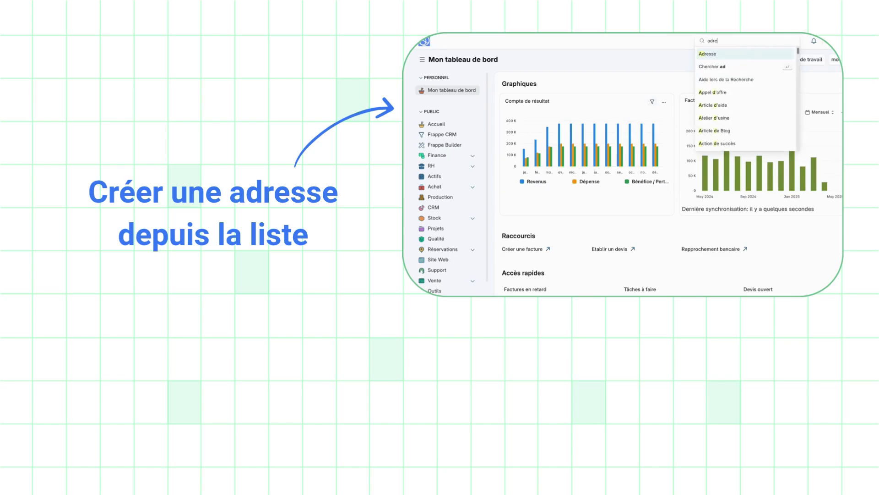
# Step: Open the Adresse list and start a new address form
pyautogui.click(714, 54)
pyautogui.scroll(-2, 600, 188)
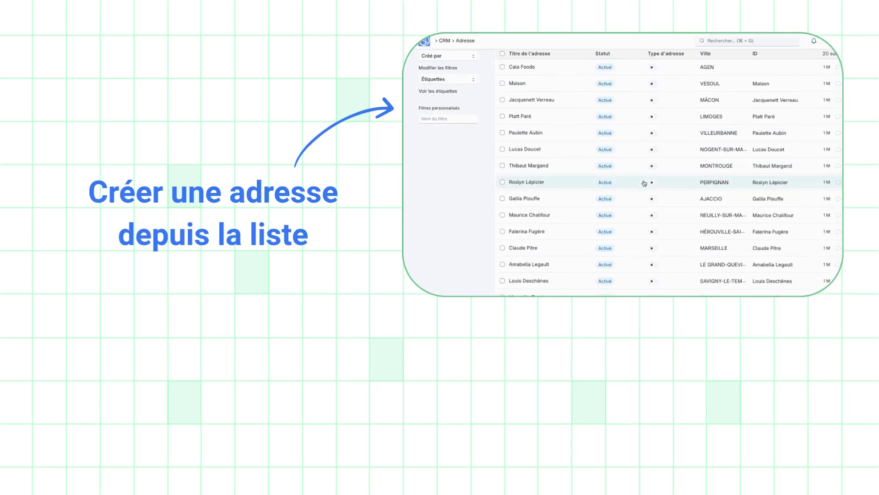
pyautogui.scroll(2, 643, 182)
pyautogui.click(829, 59)
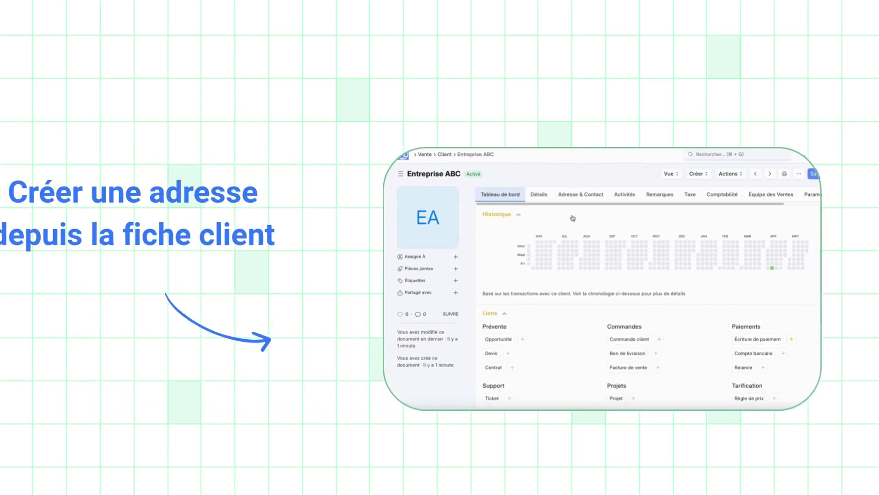
pyautogui.click(577, 196)
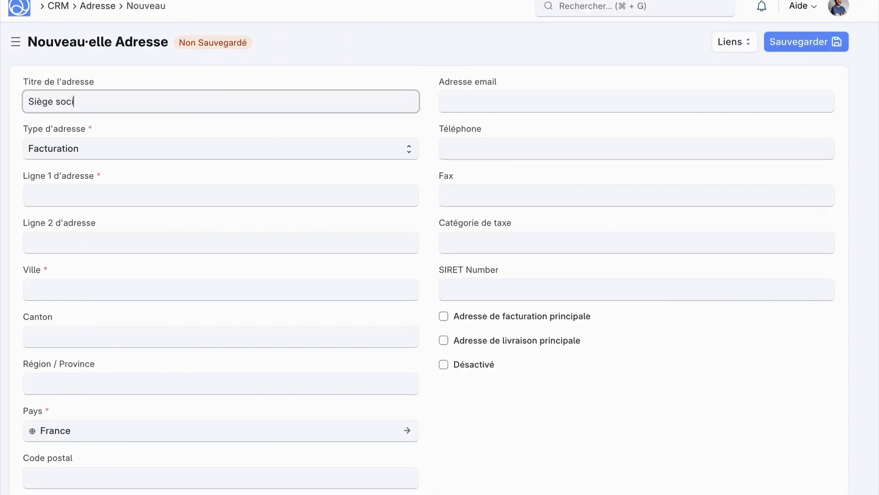
# Step: Title the address 'Siège social ABC', enter street and city, and mark it primary billing and shipping
pyautogui.press('BackSpace')
pyautogui.write('ABC')
pyautogui.click(218, 194)
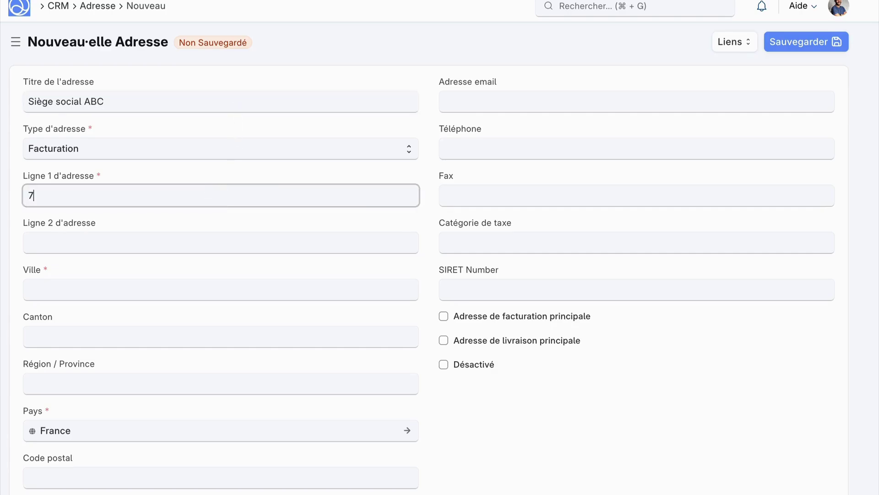
pyautogui.click(175, 290)
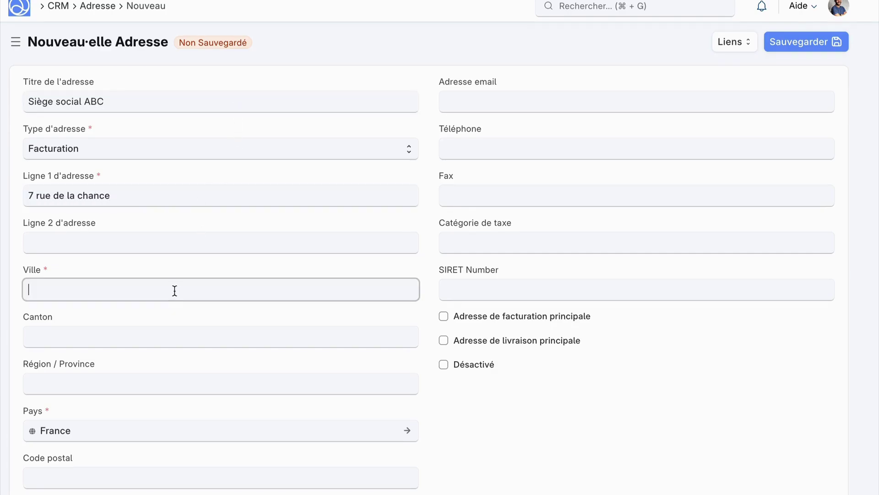
pyautogui.write('NAncy')
pyautogui.click(500, 323)
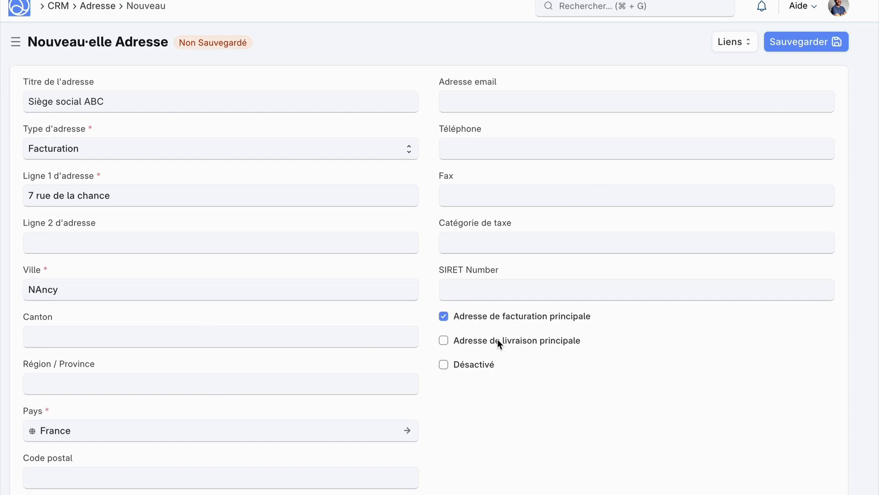
pyautogui.click(497, 338)
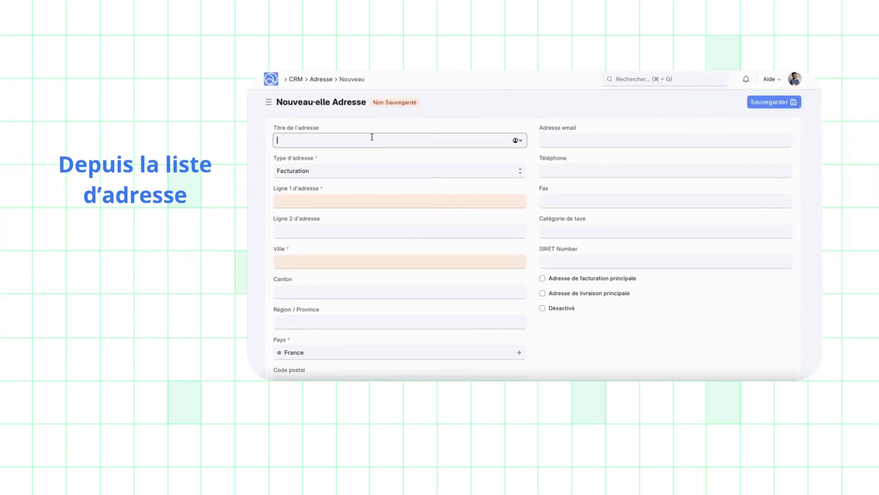
# Step: Fill the address form with 'Entreprise ABC', a street line and the city Annecy
pyautogui.write('Entreprise ABC dépôt')
pyautogui.click(330, 200)
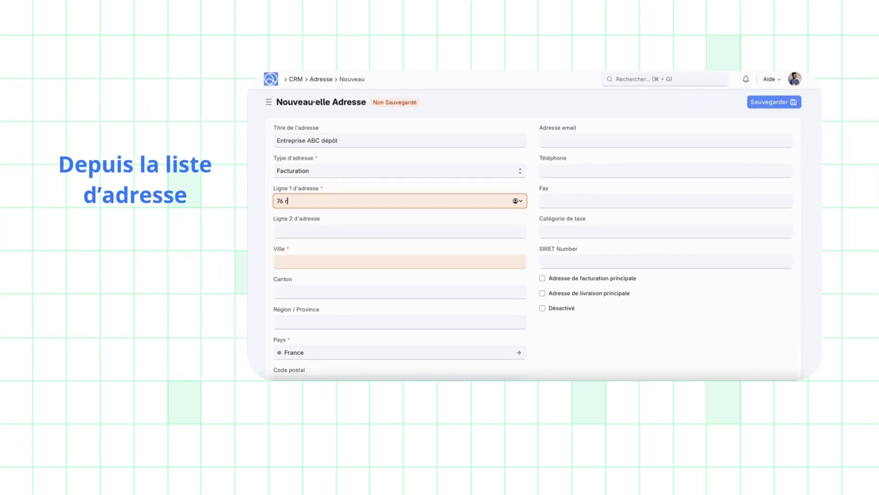
pyautogui.click(344, 261)
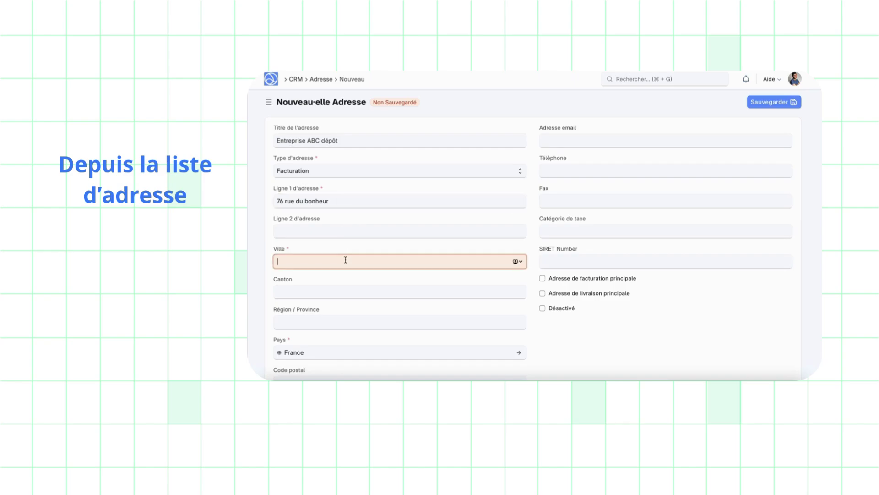
pyautogui.write('ANNCY')
pyautogui.press('BackSpace')
pyautogui.press('BackSpace')
pyautogui.press('BackSpace')
pyautogui.write('NECY')
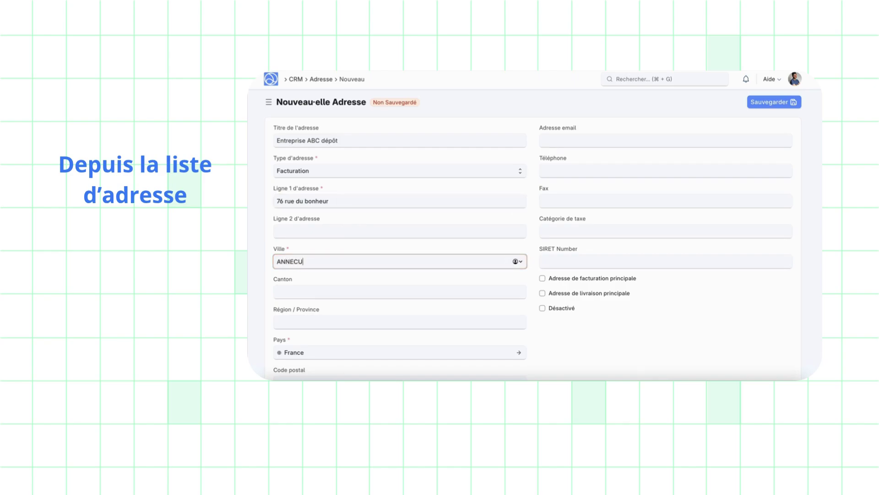
# Step: Add a Liens row linking the address to a Client document
pyautogui.scroll(-5, 348, 258)
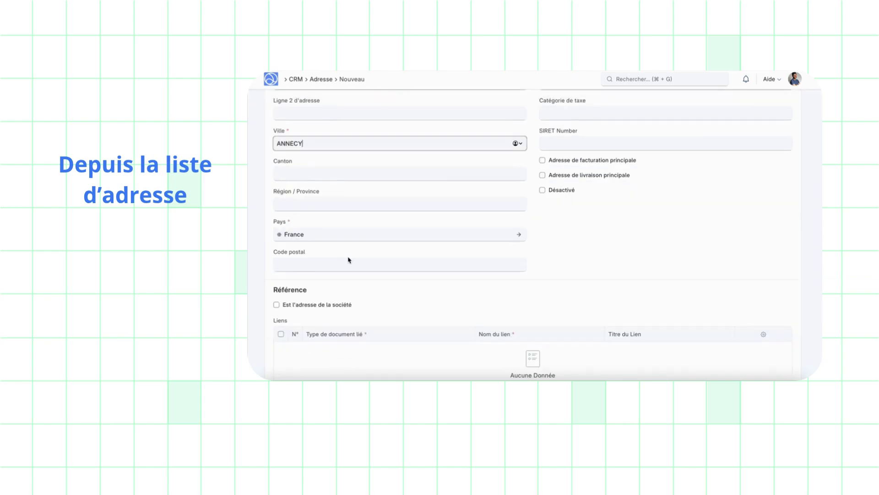
pyautogui.click(280, 273)
pyautogui.scroll(-3, 320, 206)
pyautogui.click(341, 150)
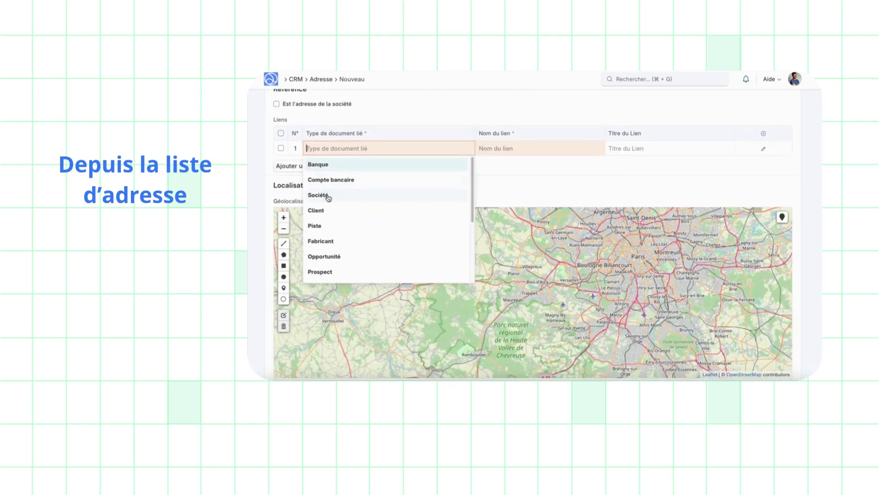
pyautogui.click(317, 210)
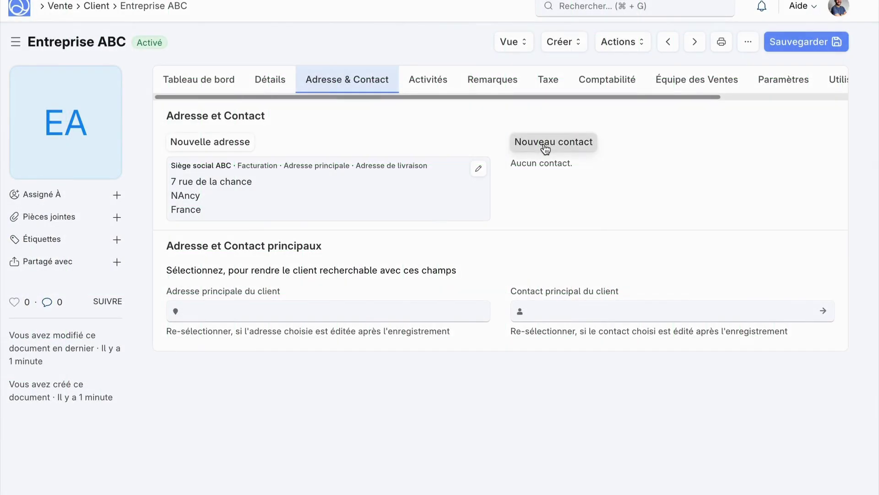
pyautogui.click(545, 148)
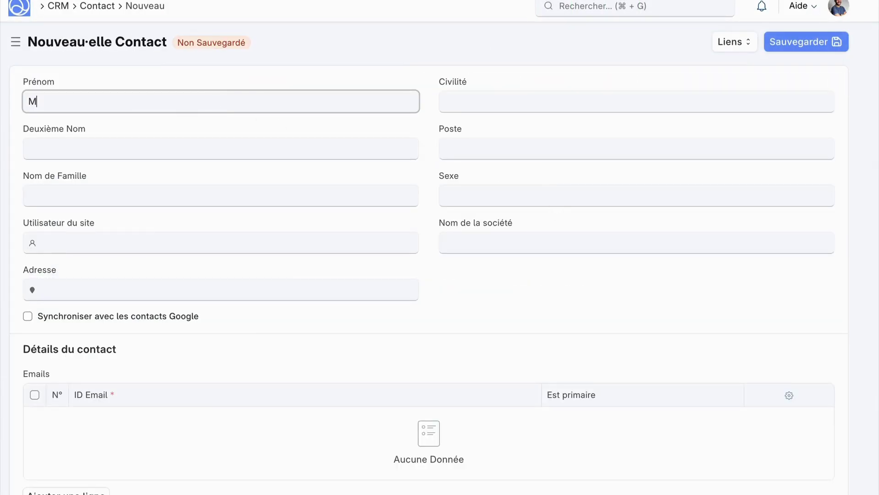
# Step: Enter the contact's first and family names and add an e-mail row with their address
pyautogui.click(84, 187)
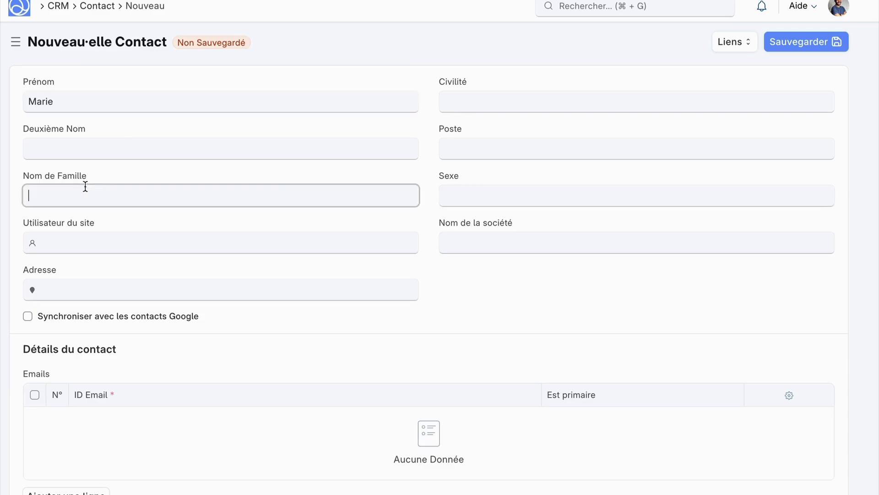
pyautogui.write('DUPONT')
pyautogui.scroll(-4, 141, 257)
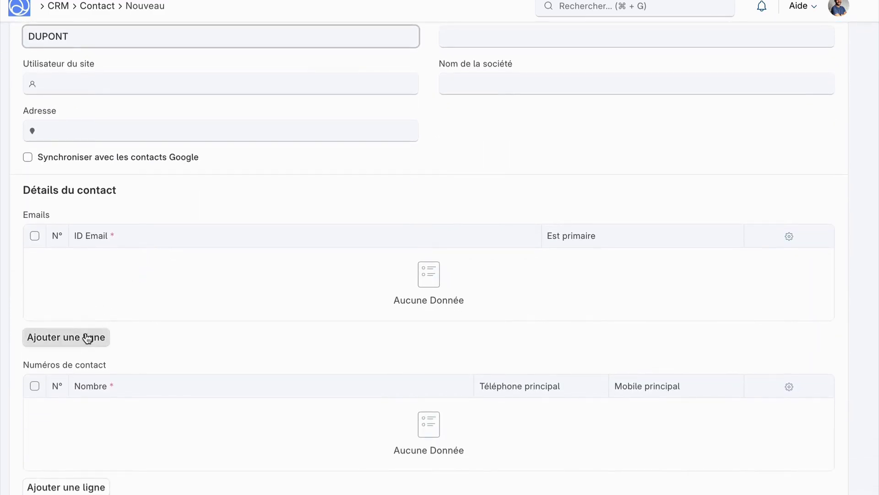
pyautogui.click(88, 337)
pyautogui.scroll(-3, 114, 229)
pyautogui.click(129, 114)
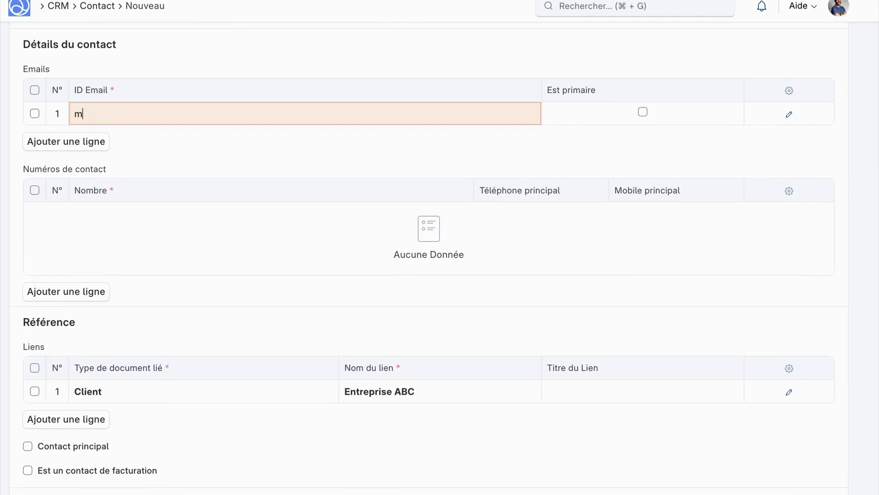
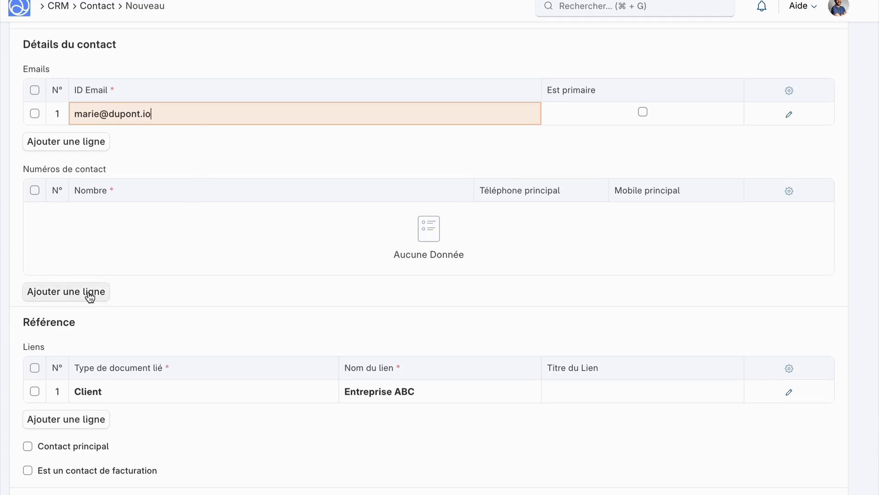
# Step: Add the contact's phone number as Téléphone principal and save the contact
pyautogui.click(67, 292)
pyautogui.click(128, 142)
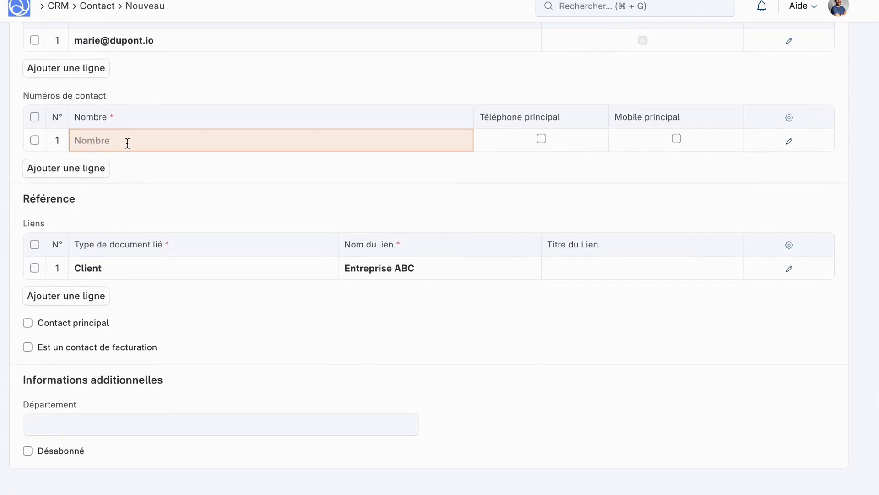
pyautogui.click(542, 138)
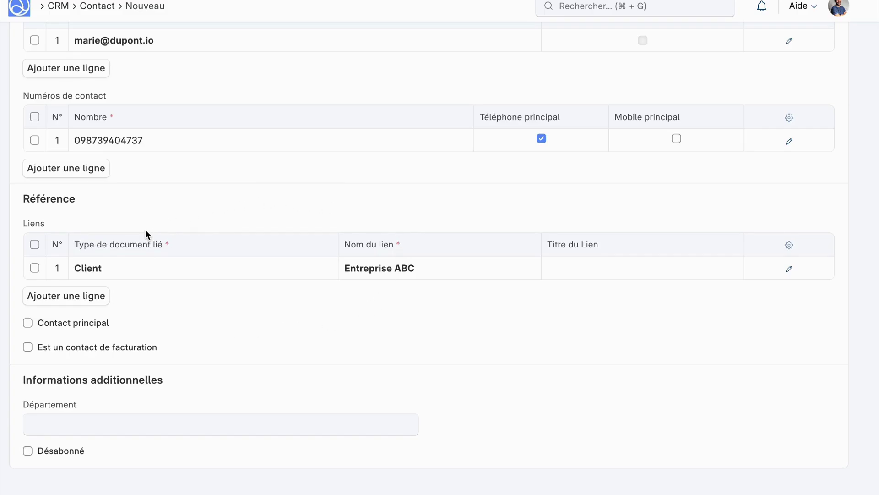
pyautogui.press('super+s')
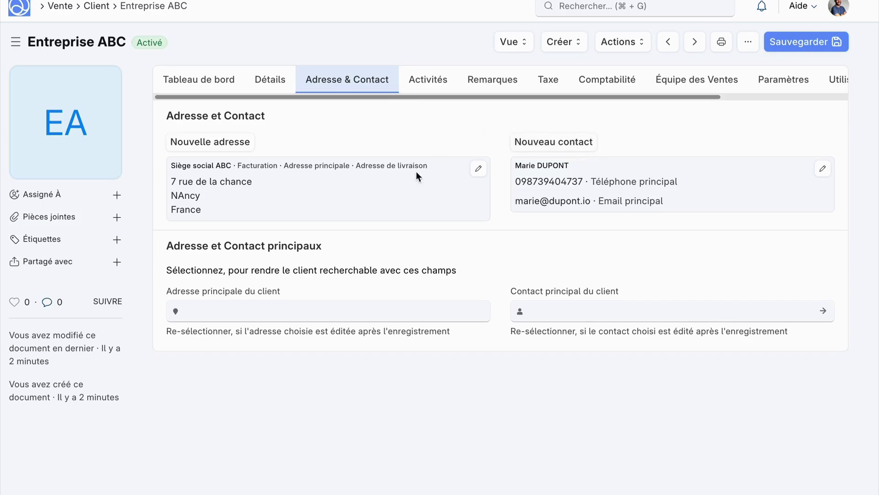
# Step: Set the new contact as Entreprise ABC's Contact principal and go to the Devis list
pyautogui.click(550, 312)
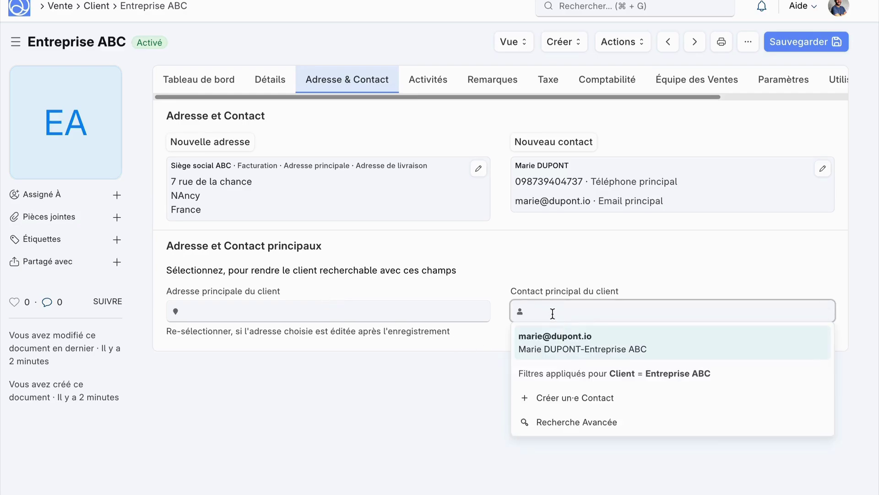
pyautogui.click(578, 343)
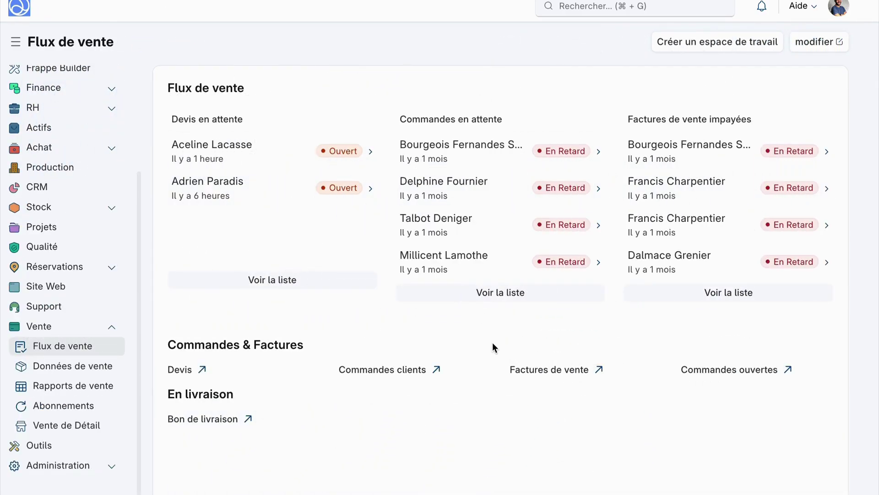
pyautogui.click(183, 369)
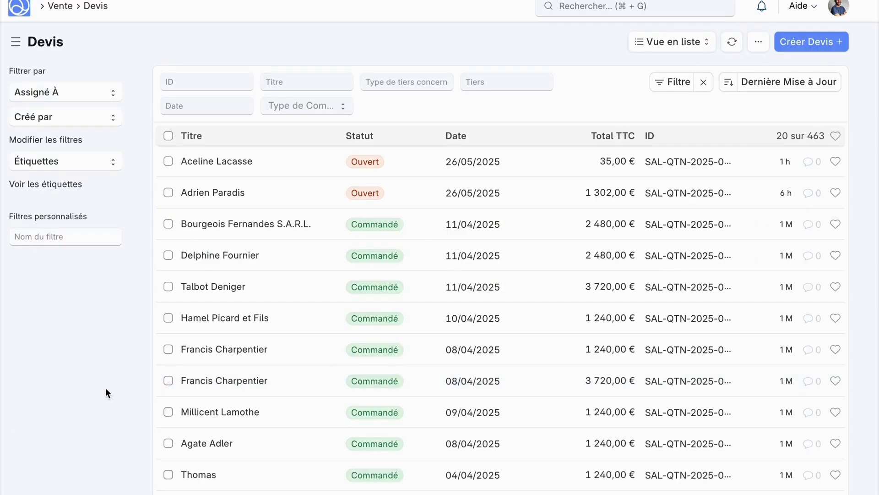
# Step: Create and save a quote for Entreprise ABC, then review its auto-filled address and contact
pyautogui.click(828, 47)
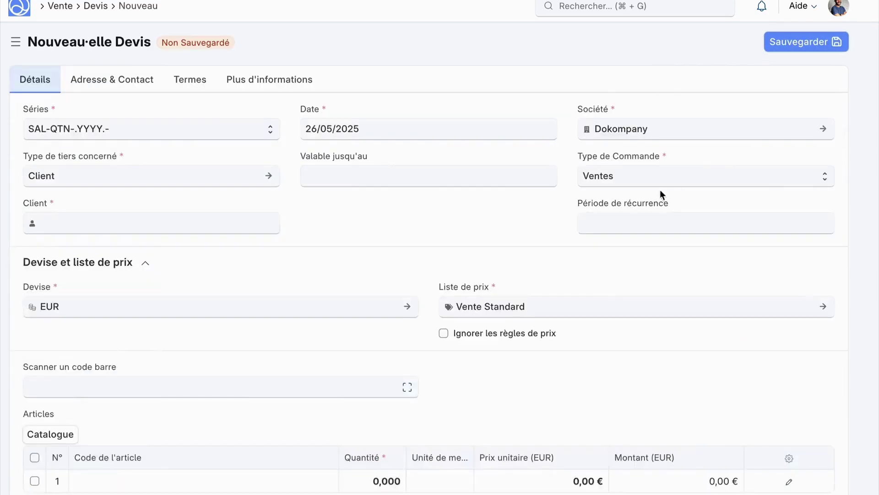
pyautogui.click(113, 178)
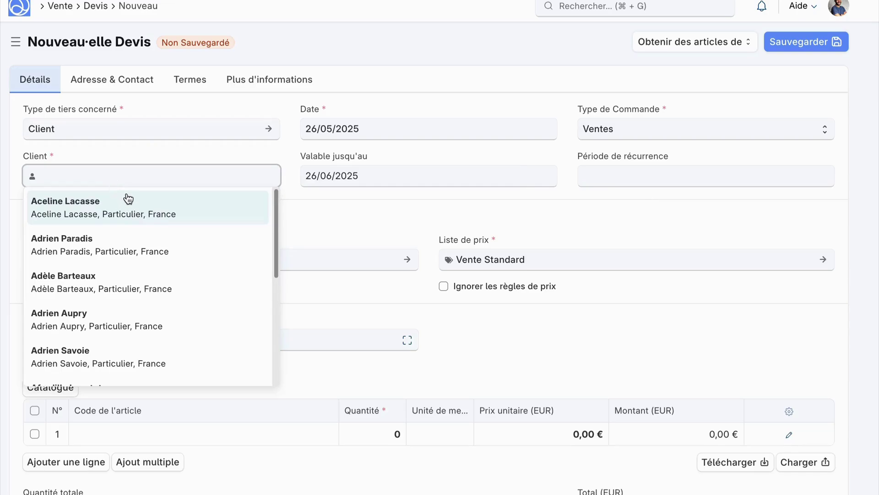
pyautogui.write('entre')
pyautogui.click(129, 202)
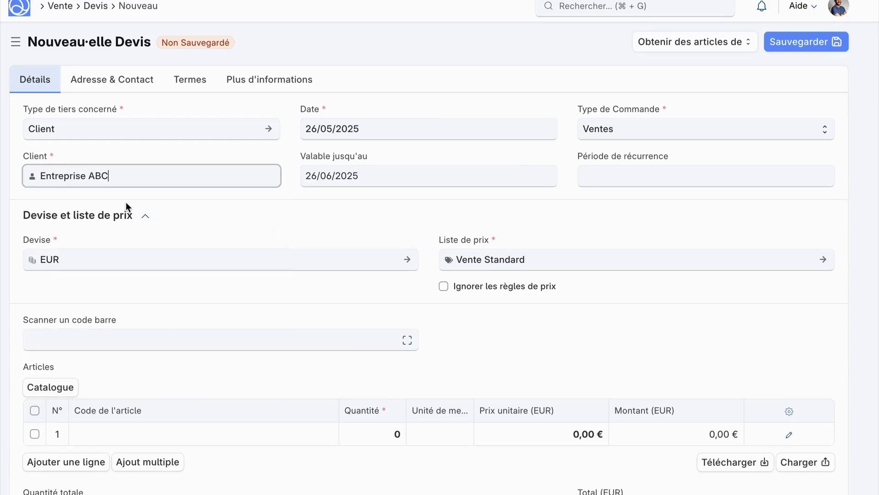
pyautogui.hotkey('ctrl', 's')
pyautogui.click(258, 114)
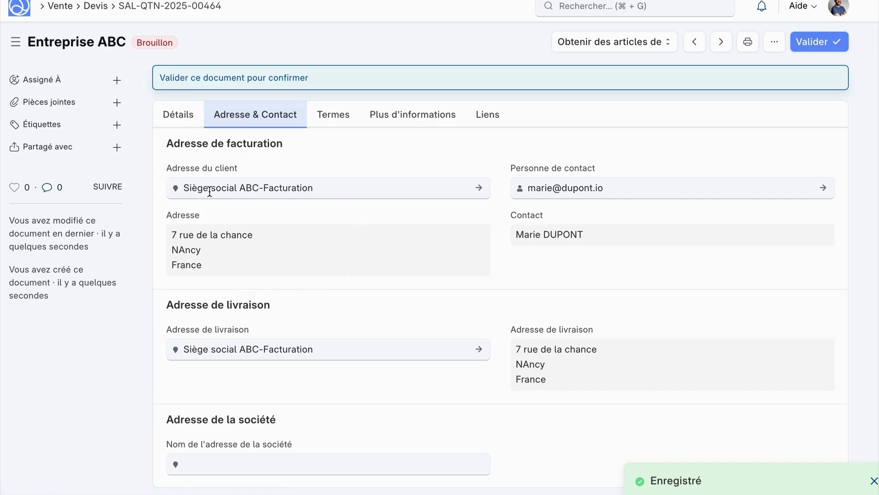
# Step: Back on quote SAL-QTN-2025-00464's Détails, delete Entreprise ABC from the Client field
pyautogui.moveTo(210, 188)
pyautogui.scroll(-3, 766, 316)
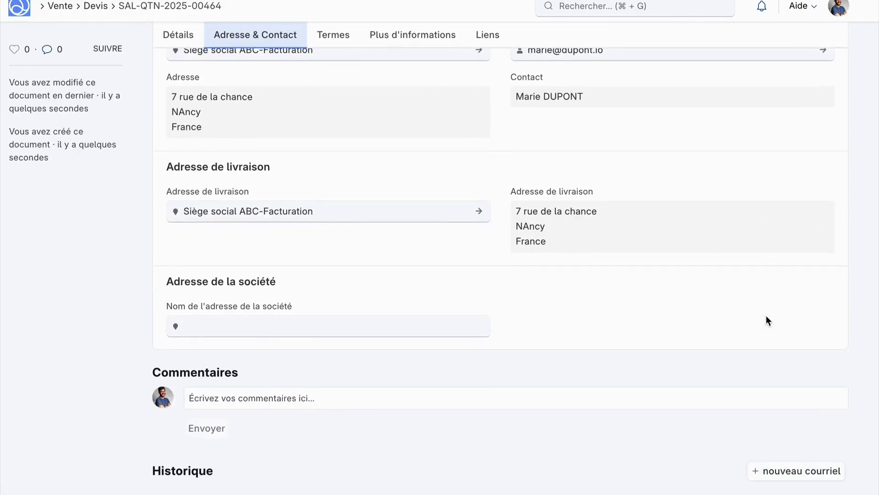
pyautogui.scroll(3, 737, 255)
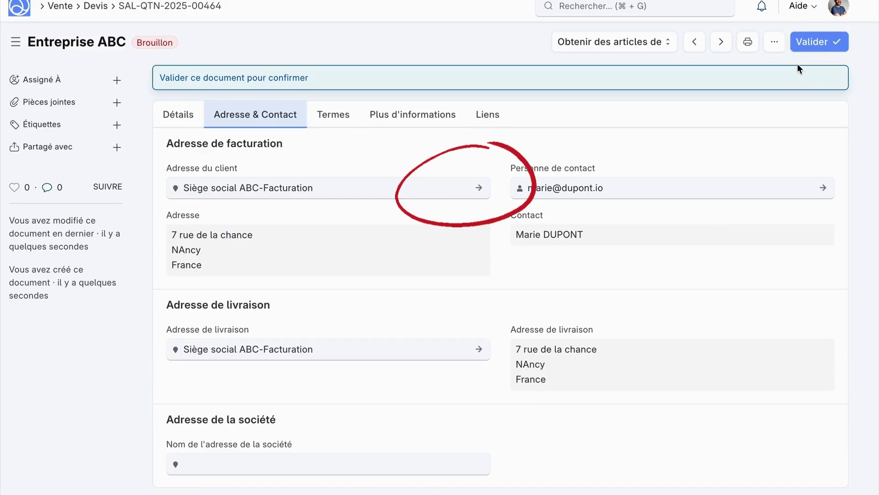
pyautogui.click(179, 114)
pyautogui.tripleClick(277, 215)
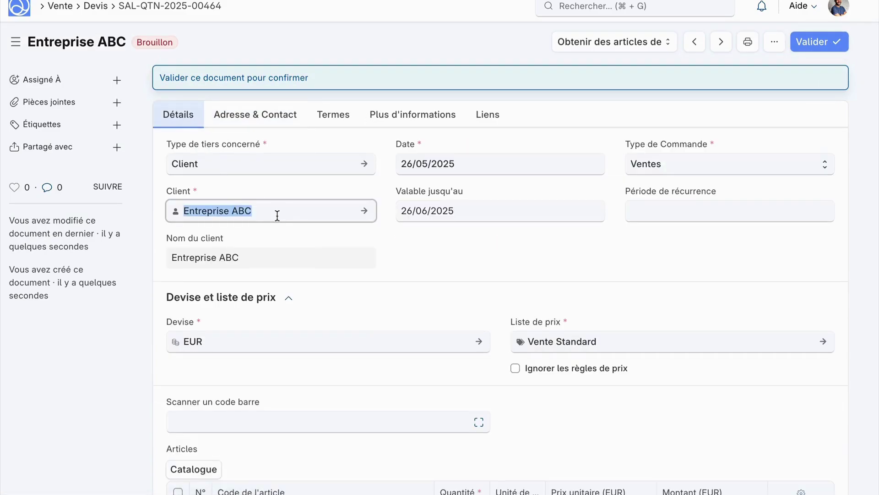
pyautogui.press('BackSpace')
pyautogui.scroll(-5, 281, 269)
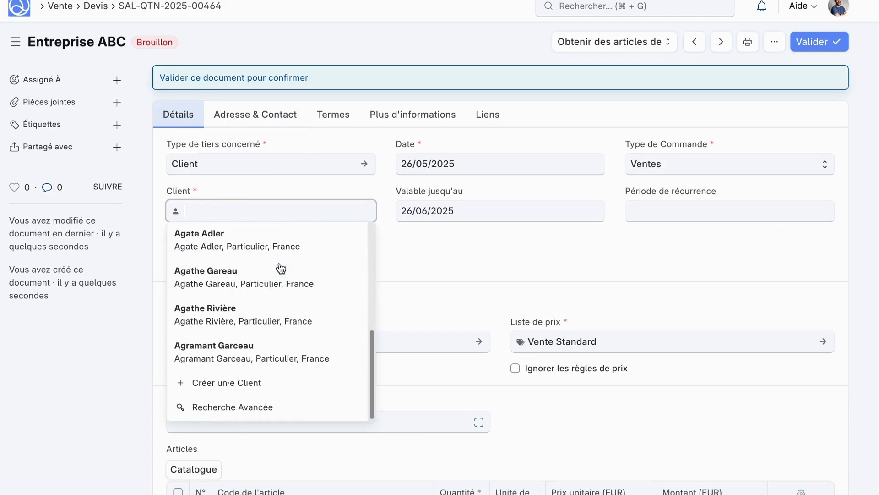